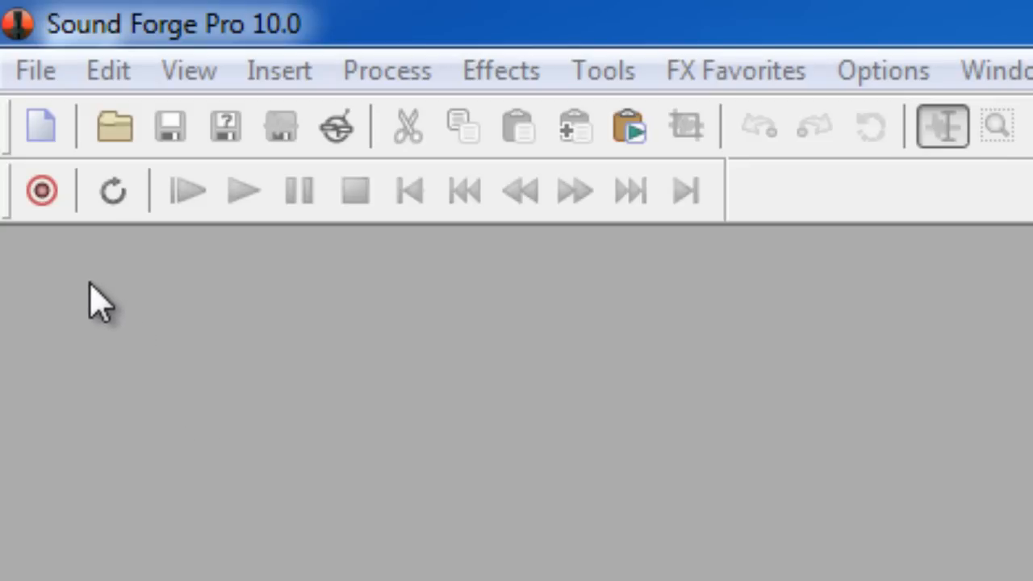
Step: Record a mono voice take of about 12 seconds into a new sound window and close the recorder
click(42, 194)
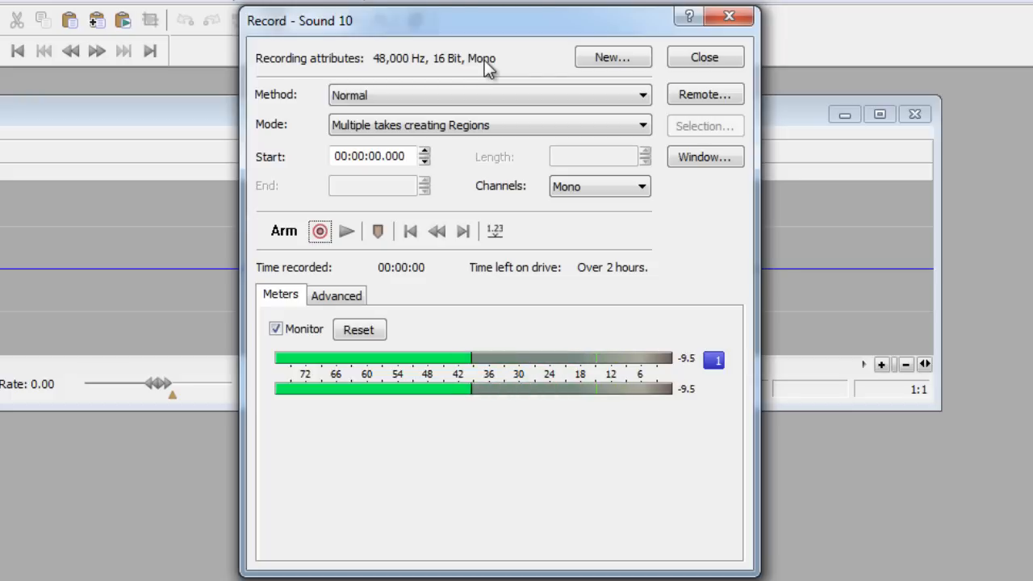
click(320, 232)
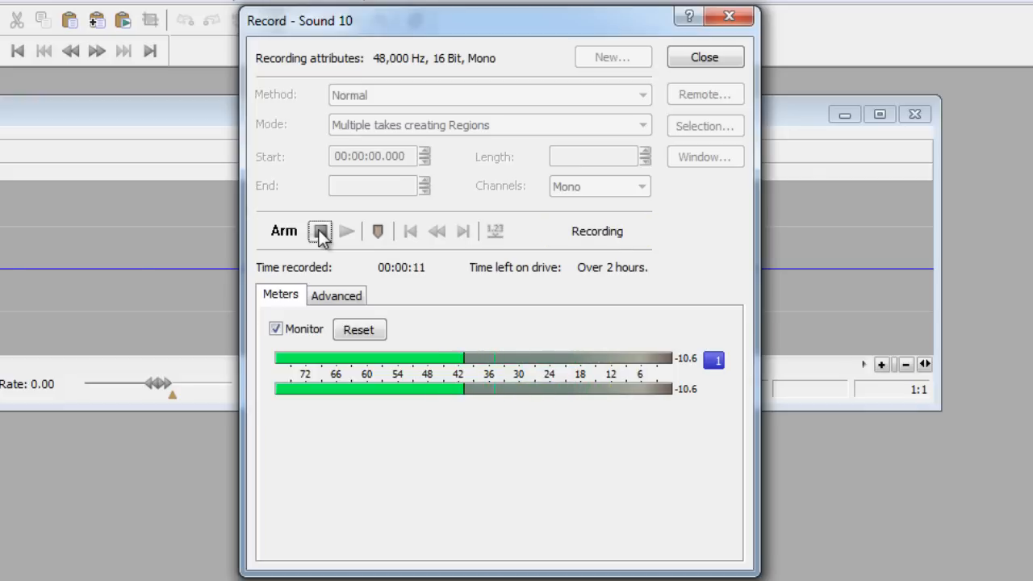
click(320, 233)
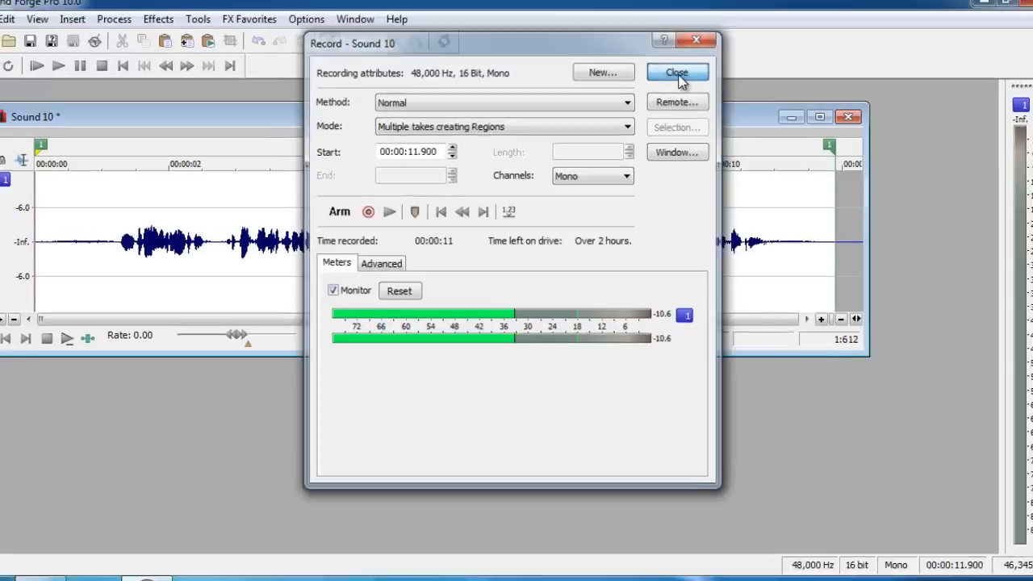
click(704, 57)
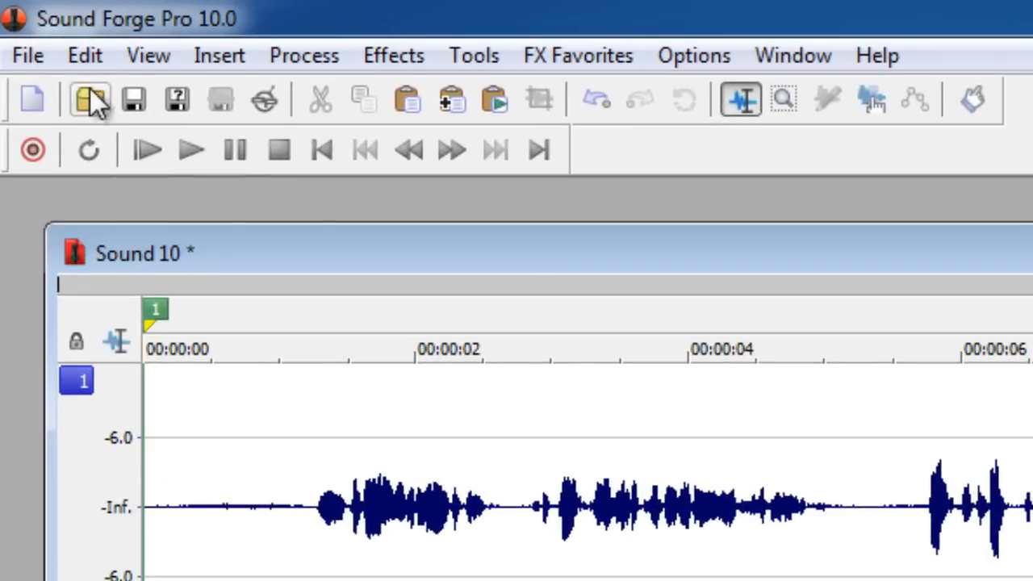
Step: Select the entire Sound 10 recording, copy it, and clear the selection
click(38, 25)
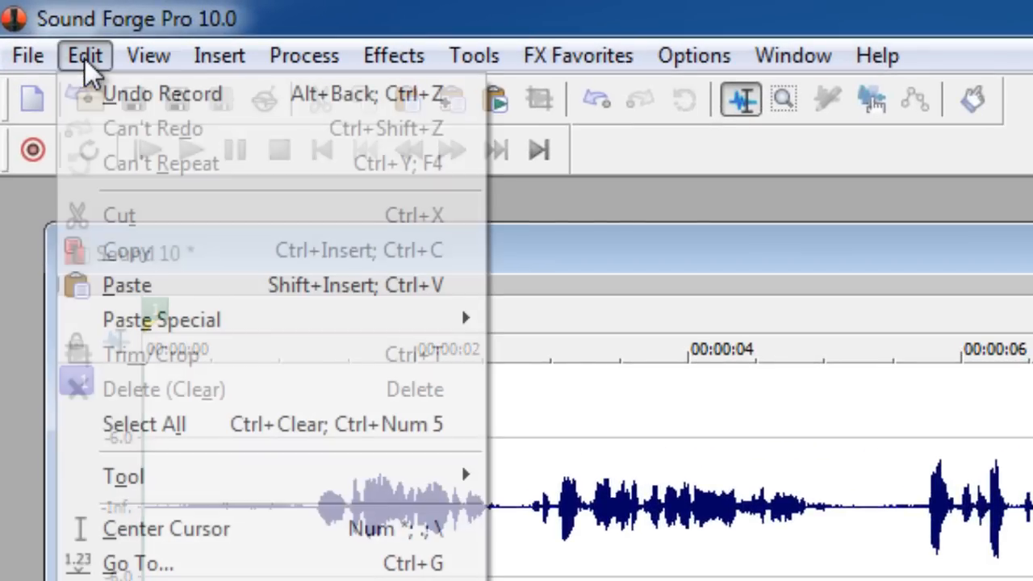
click(167, 429)
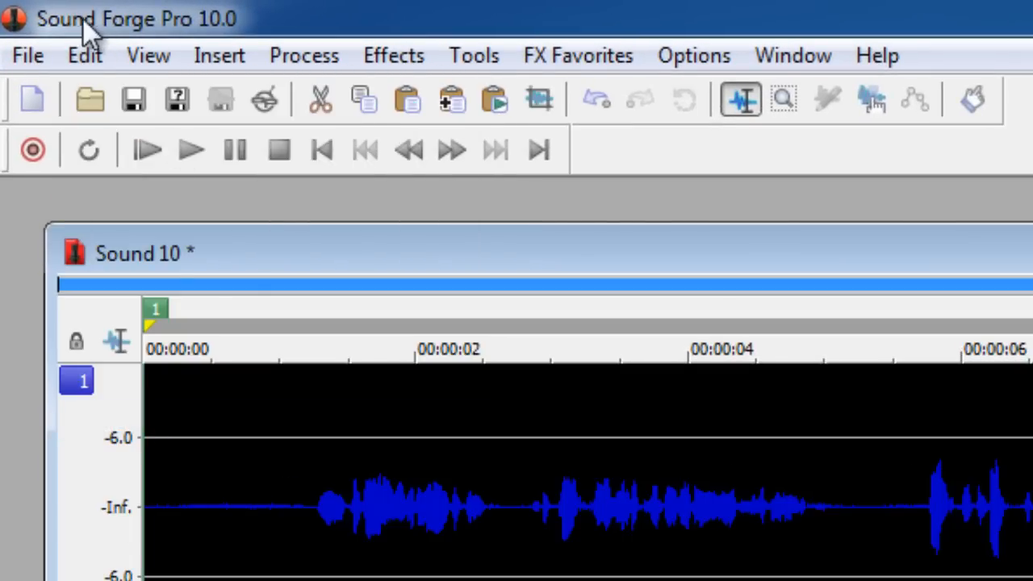
click(86, 53)
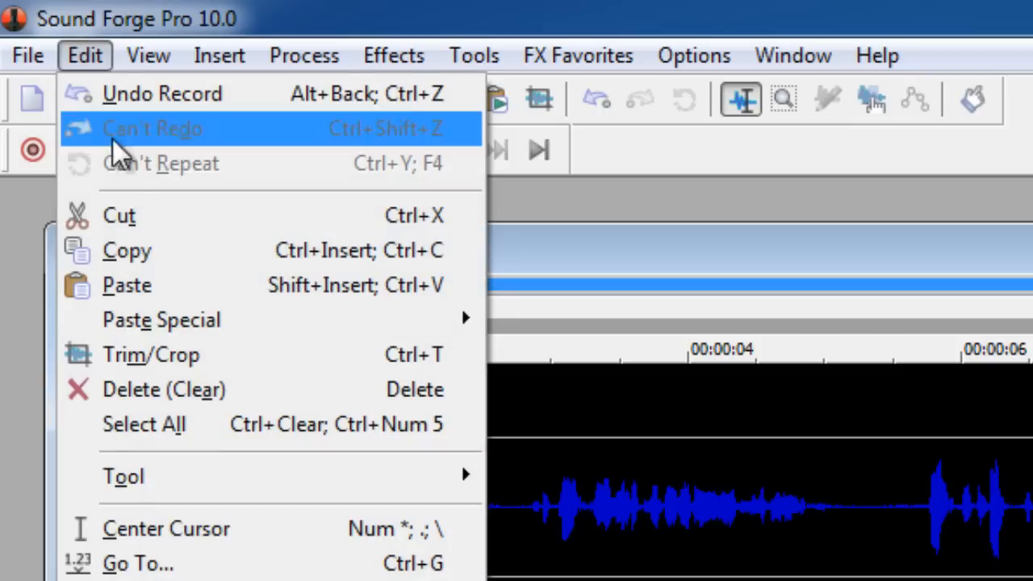
click(128, 254)
key(Home)
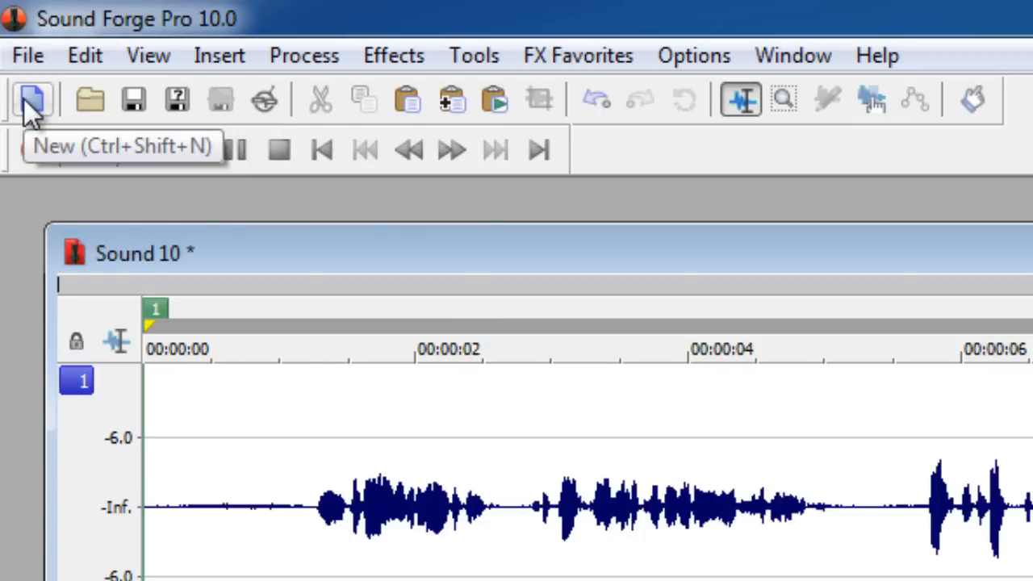
Step: Create a new sound window at 48,000 Hz, 16 bit, mono, and paste the copied recording into it
click(32, 56)
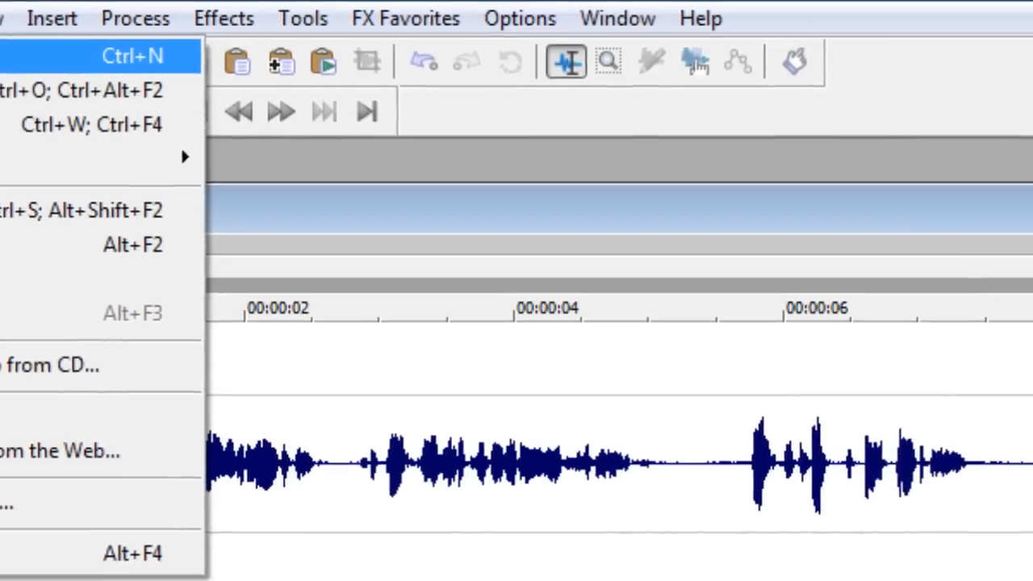
click(38, 89)
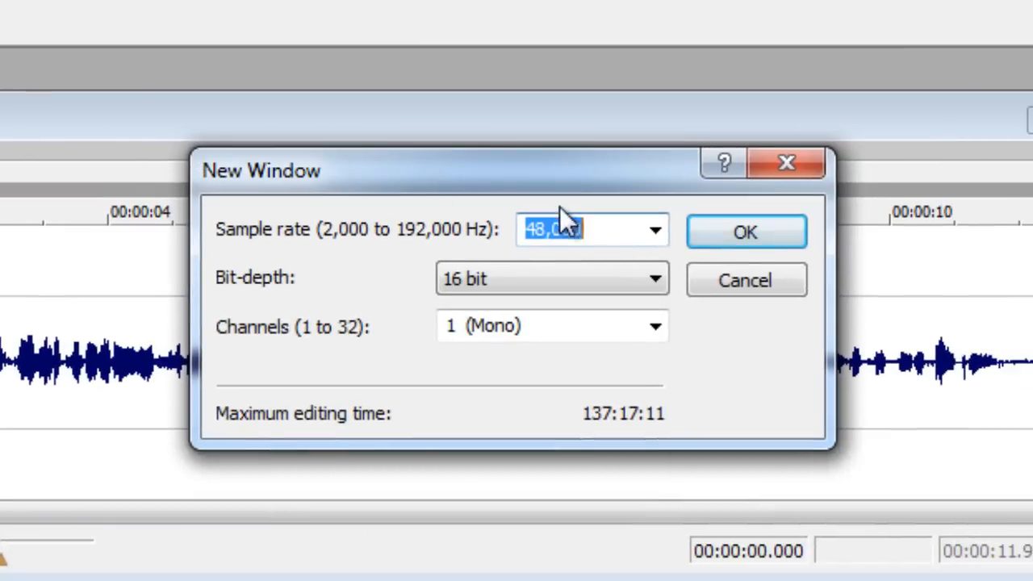
click(597, 229)
drag(274, 161, 213, 259)
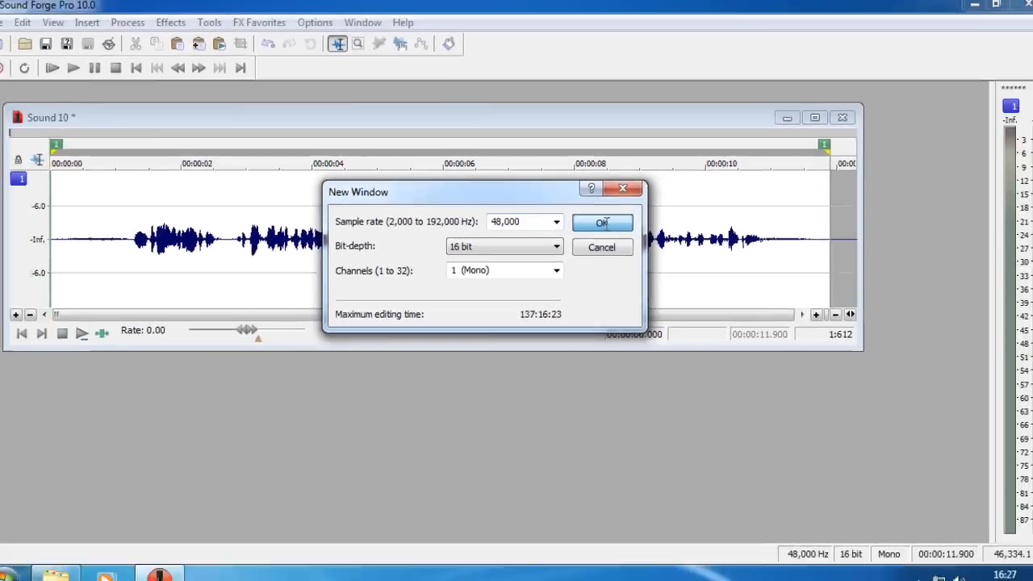
click(652, 279)
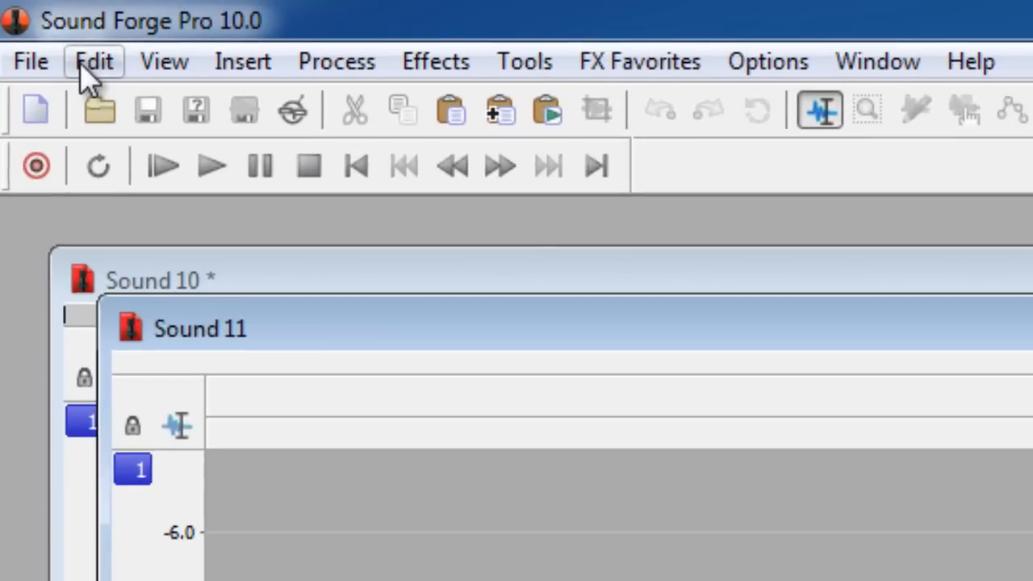
click(85, 63)
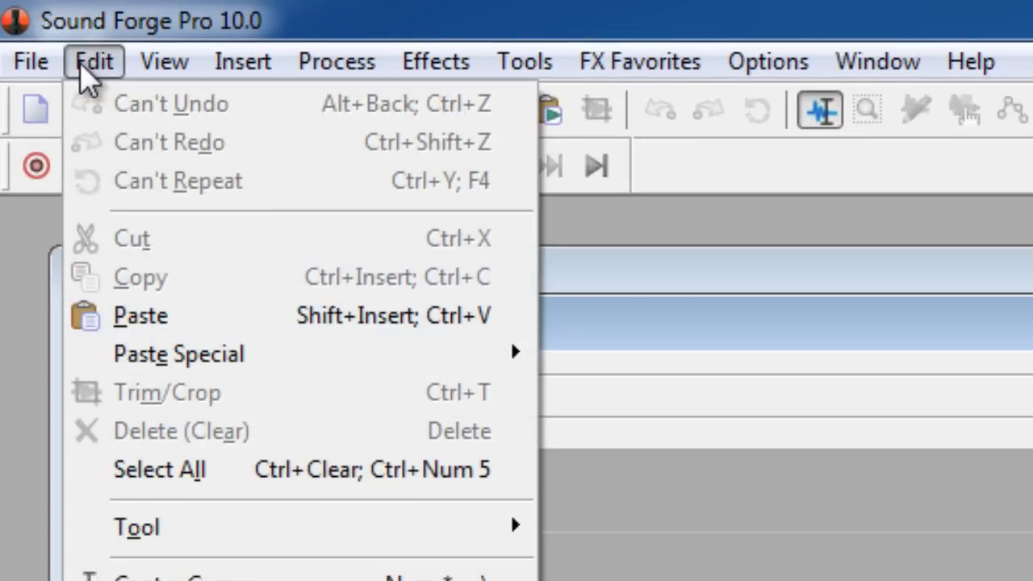
click(230, 322)
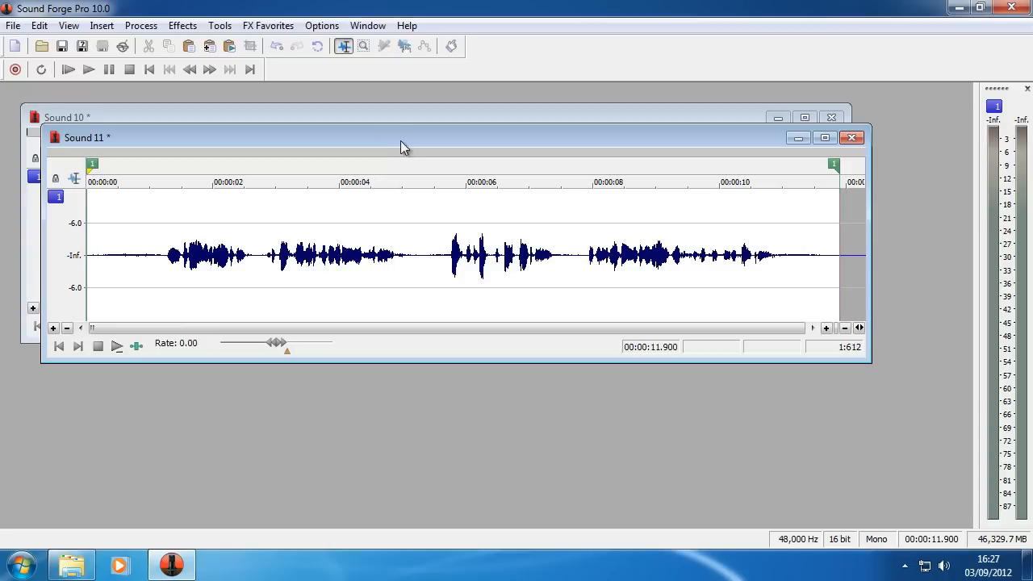
Step: Tile the original and duplicate sound windows horizontally
click(368, 115)
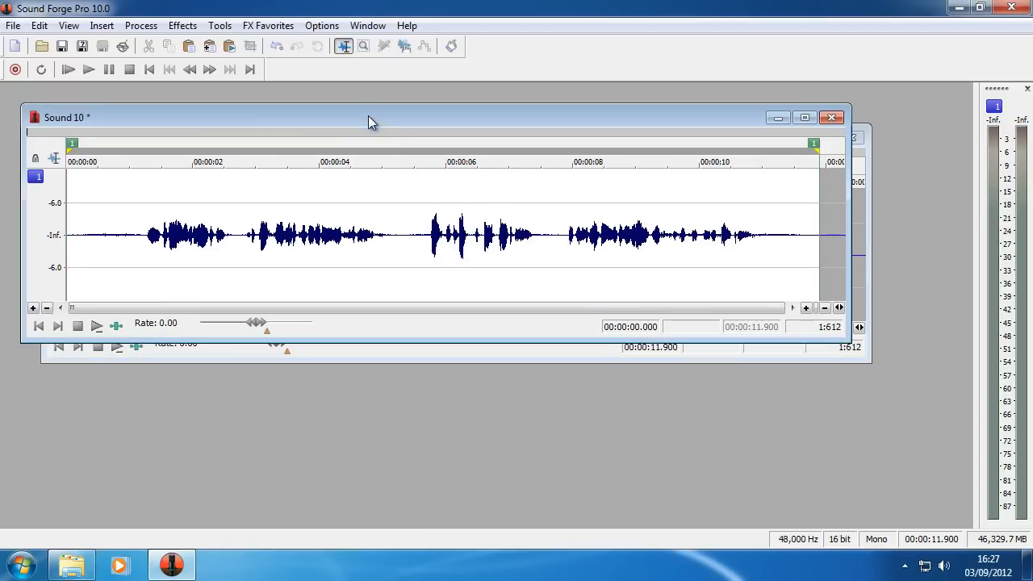
click(870, 163)
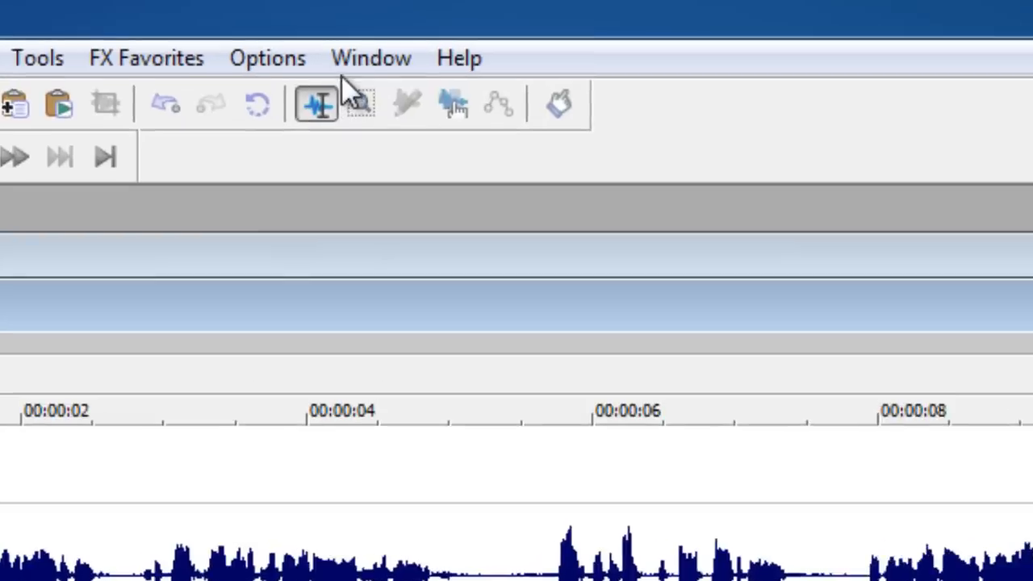
click(364, 28)
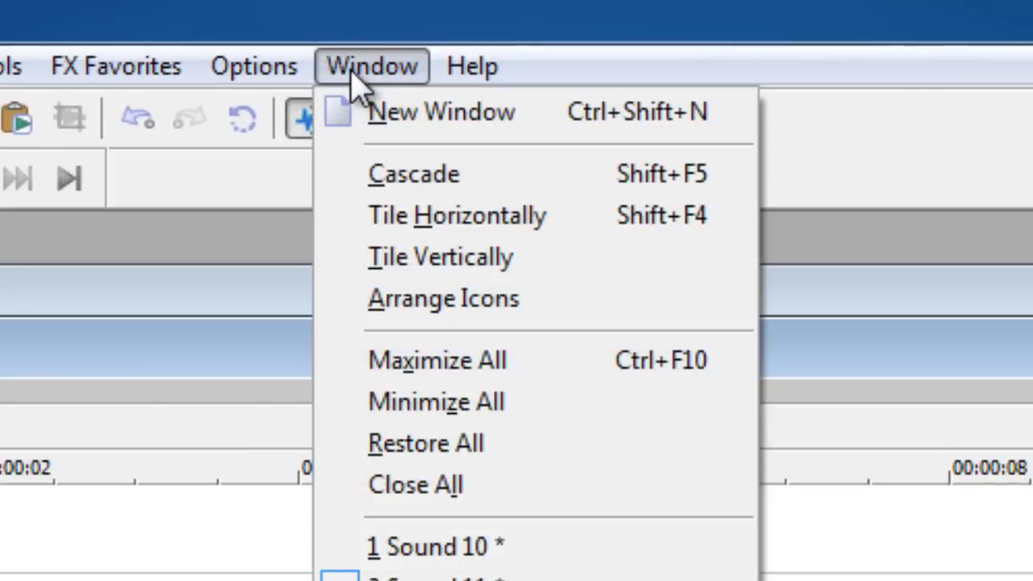
click(427, 224)
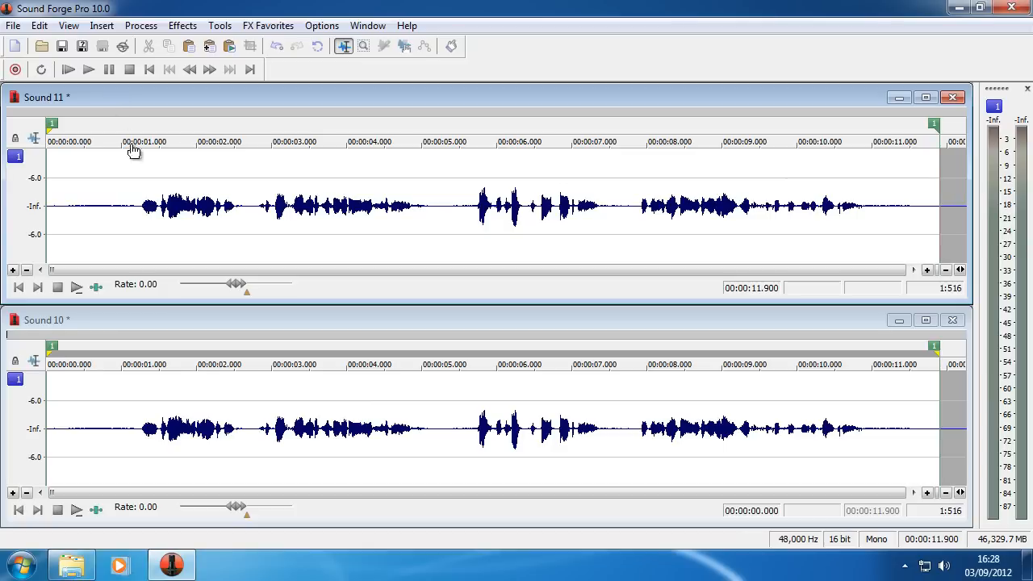
Step: Load the "[Sys] Default for fast computers (250 ms auto-capture)" Noise Reduction preset for Sound 10 and preview it to capture the noiseprint
click(172, 325)
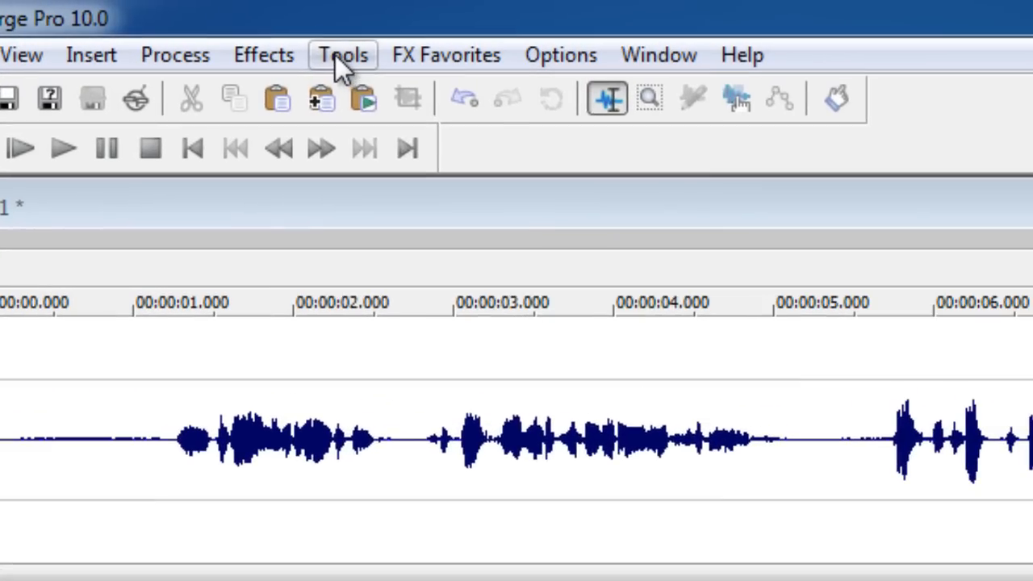
click(219, 26)
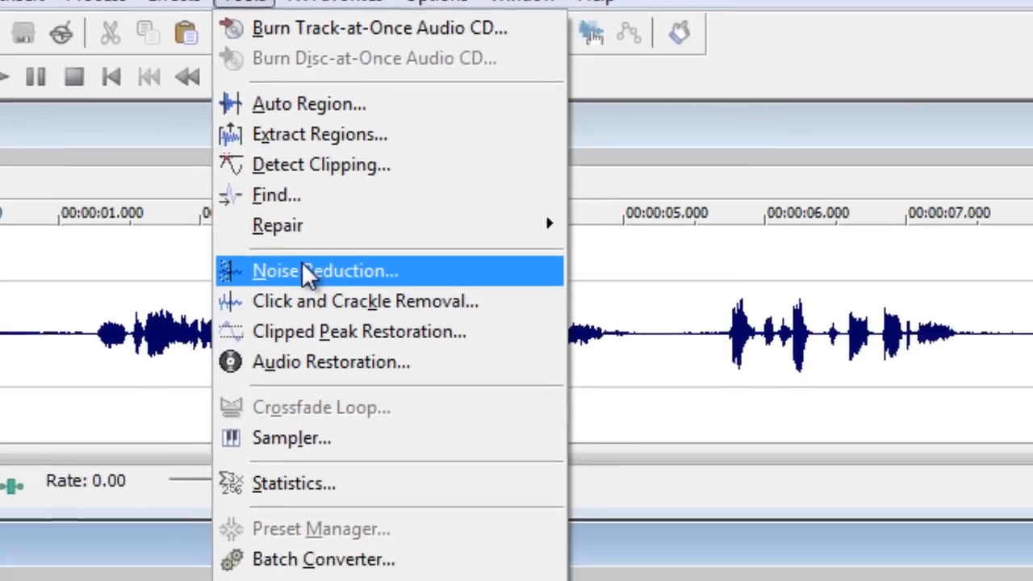
click(381, 369)
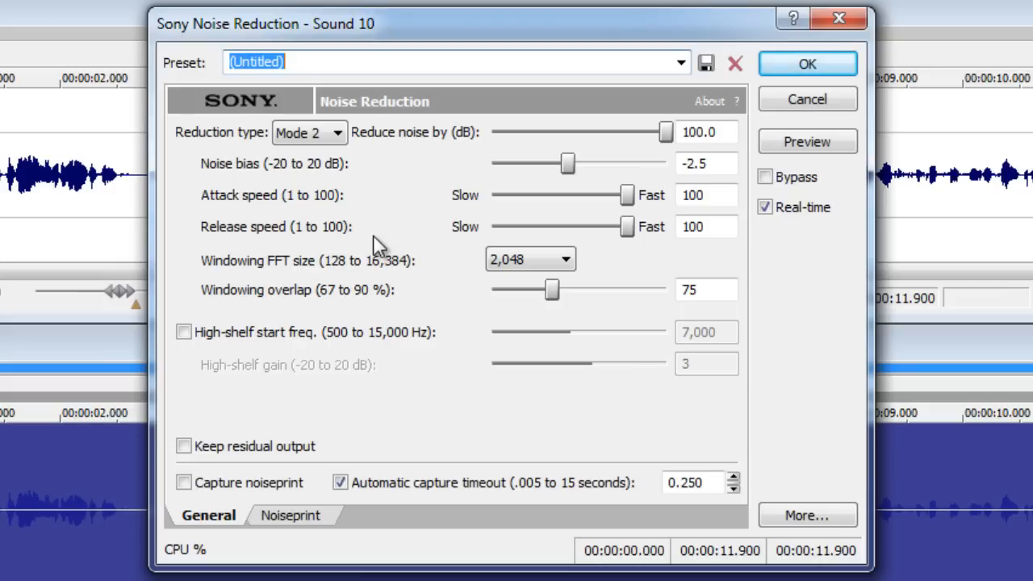
click(680, 63)
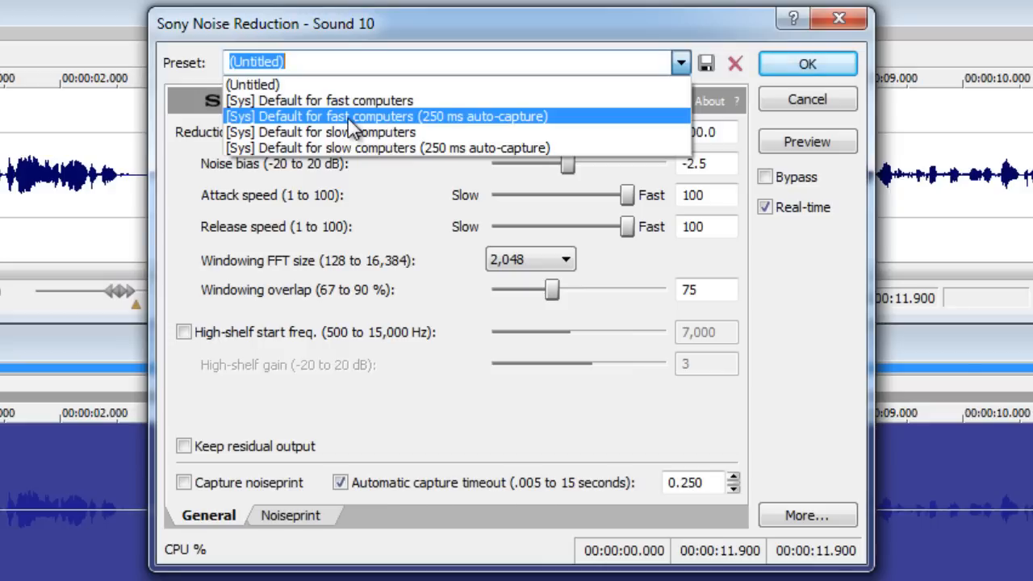
click(437, 113)
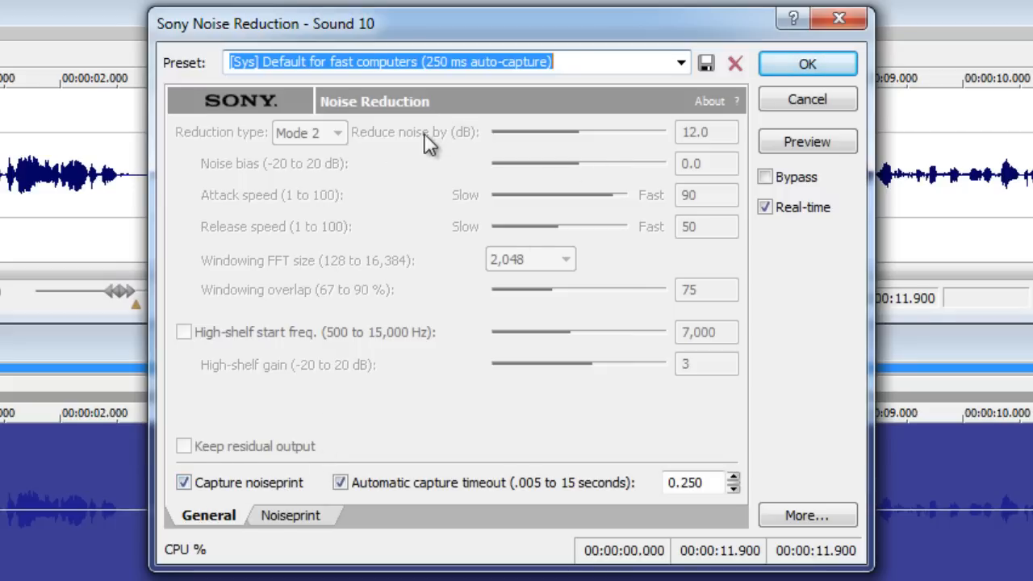
click(806, 142)
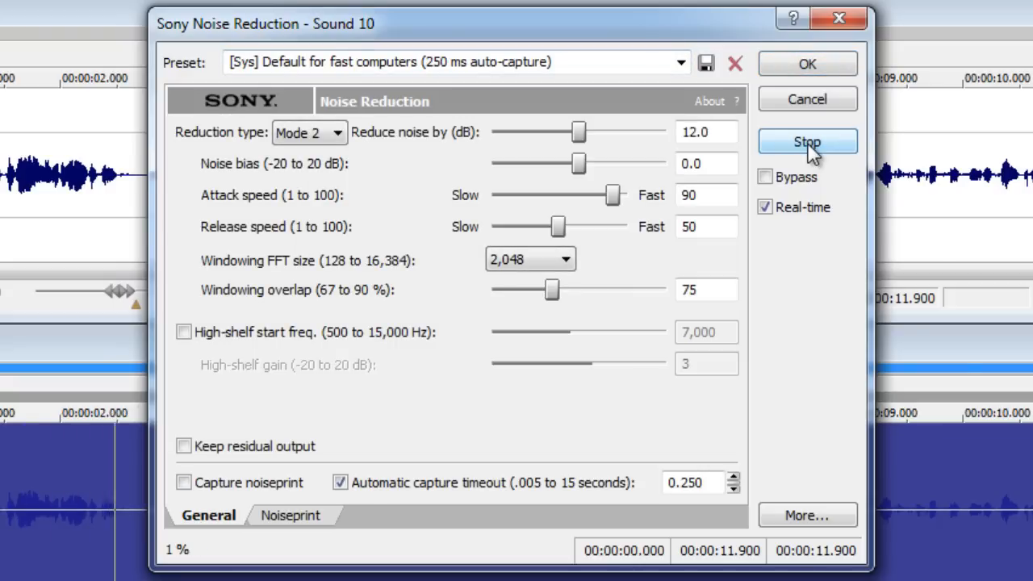
click(809, 145)
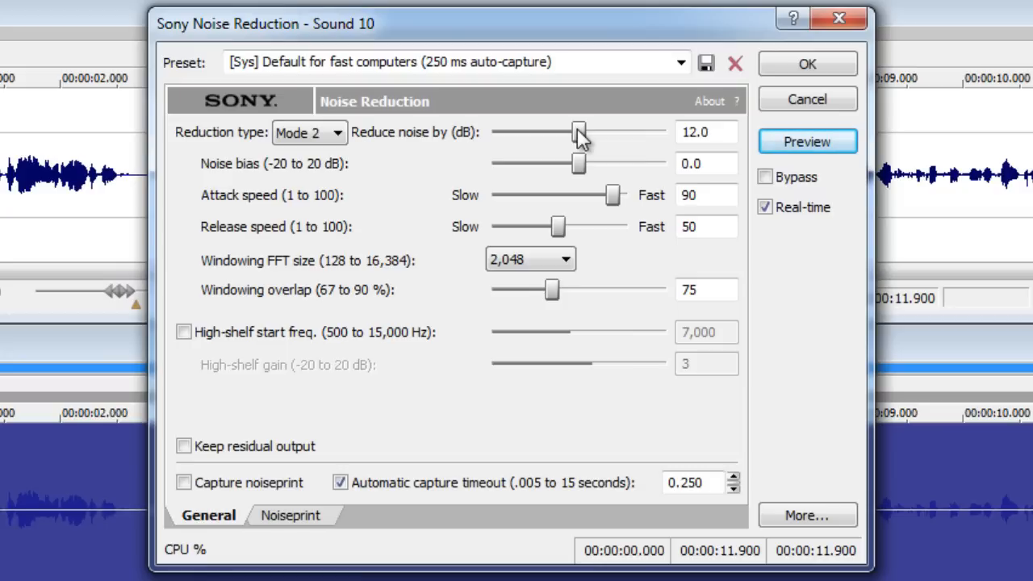
Step: Set the noise reduction amount to 100.0 dB and the noise bias to -2.5 dB
drag(577, 132, 685, 133)
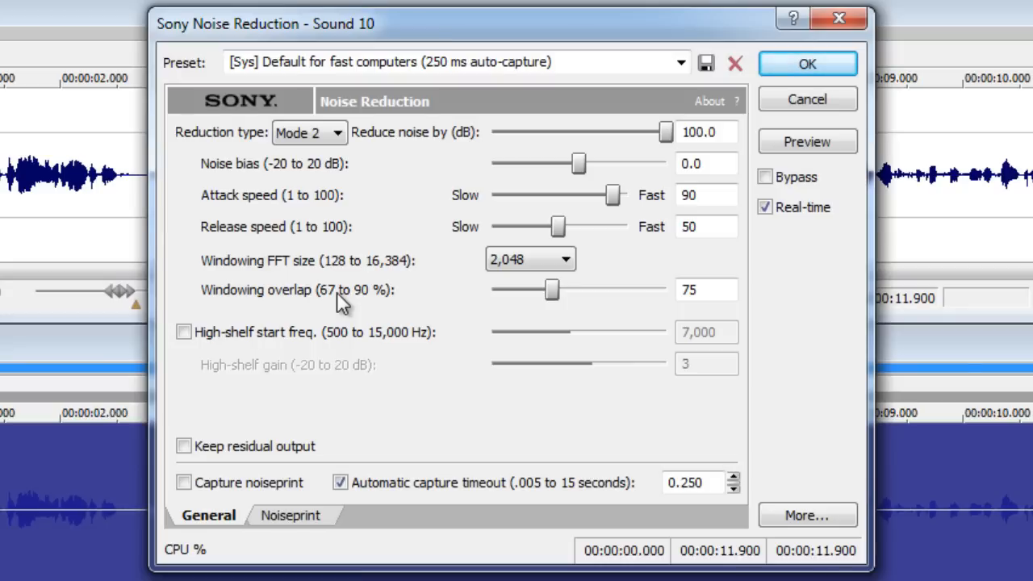
click(580, 158)
key(Left)
key(Left)
key(Left)
key(Left)
key(Left)
key(Left)
key(Left)
key(Left)
key(Left)
key(Left)
key(Left)
key(Left)
key(Left)
key(Left)
key(Left)
key(Left)
key(Left)
key(Left)
key(Left)
key(Left)
key(Left)
key(Left)
key(Left)
key(Left)
key(Left)
key(Left)
key(Left)
key(Right)
key(Right)
key(Right)
key(Left)
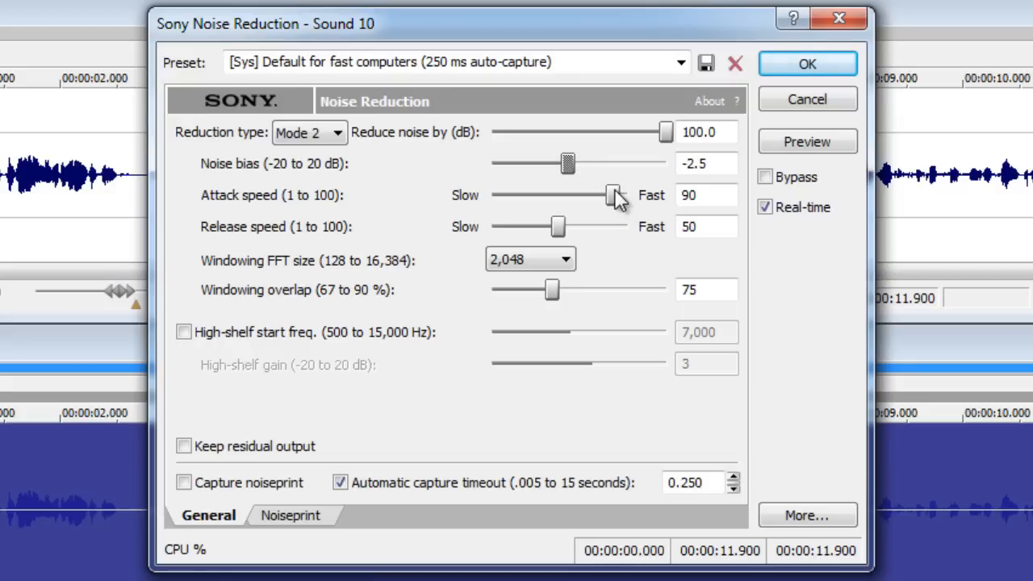
Step: Set the attack speed and release speed to 100 and apply the noise reduction to Sound 10
drag(616, 198, 631, 198)
drag(558, 227, 627, 227)
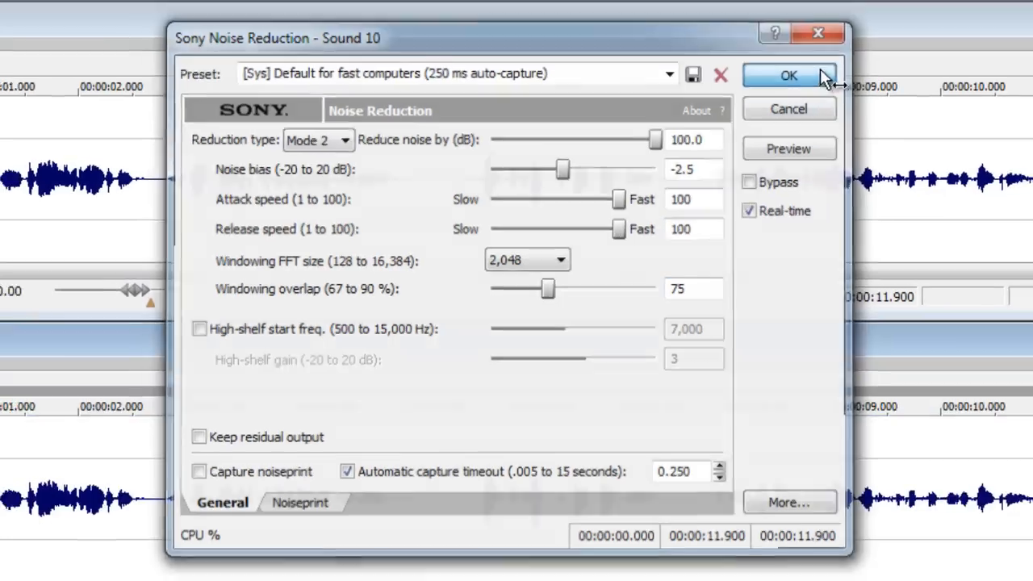
click(821, 70)
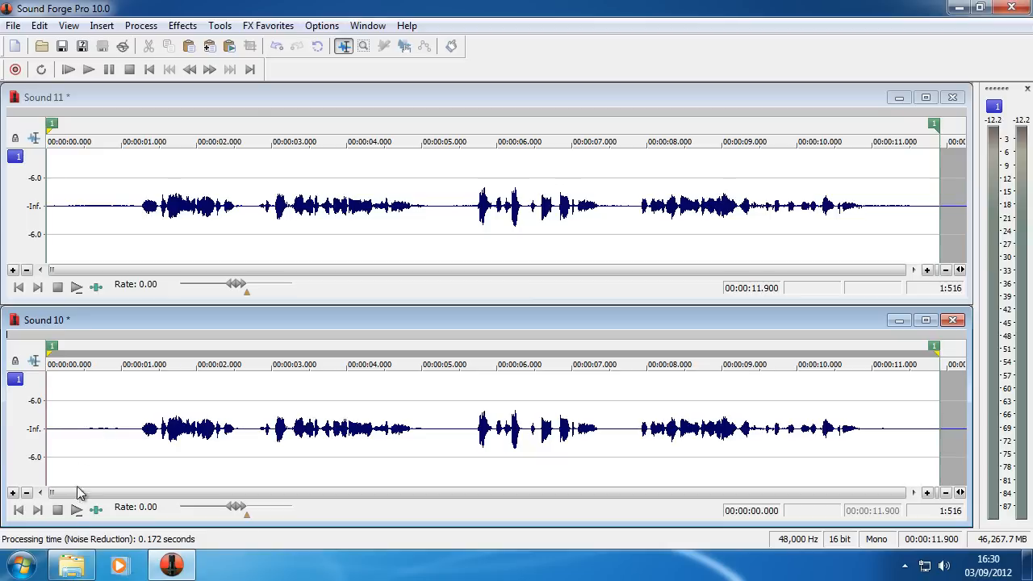
Step: Play short passages of Sound 11 and Sound 10 from just before the first speech to compare original and noise-reduced audio
click(139, 204)
click(138, 431)
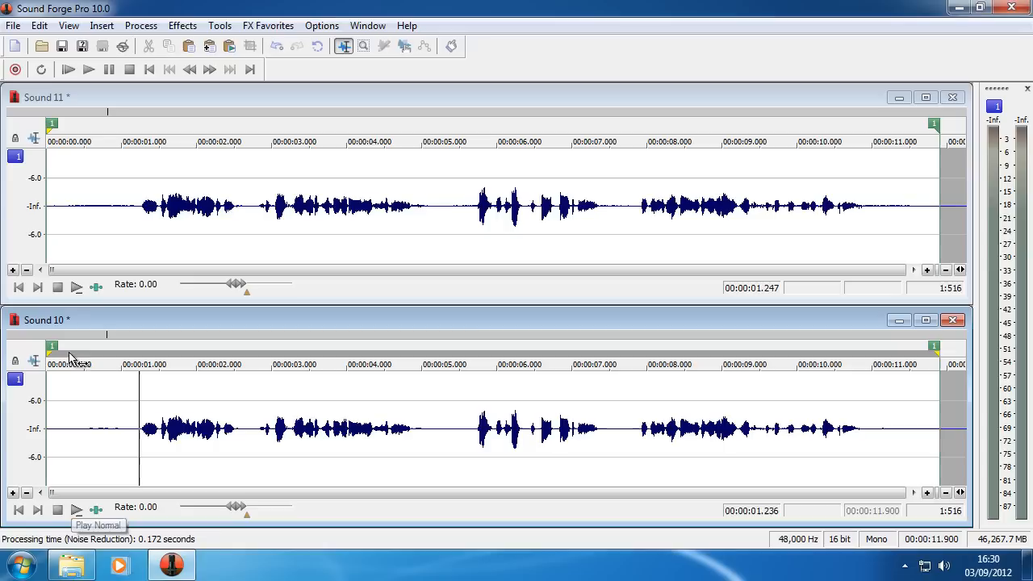
click(141, 212)
click(75, 288)
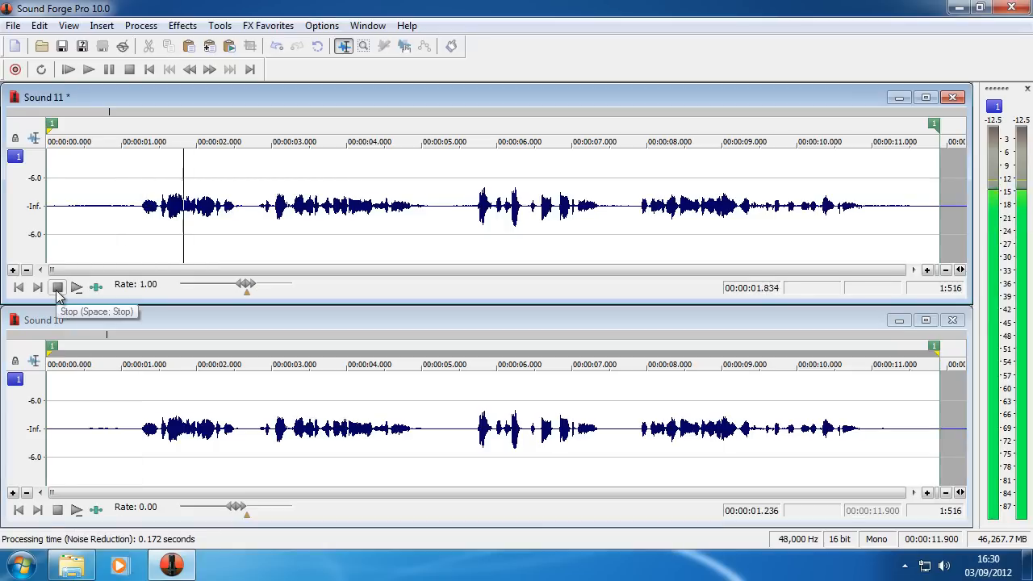
click(59, 288)
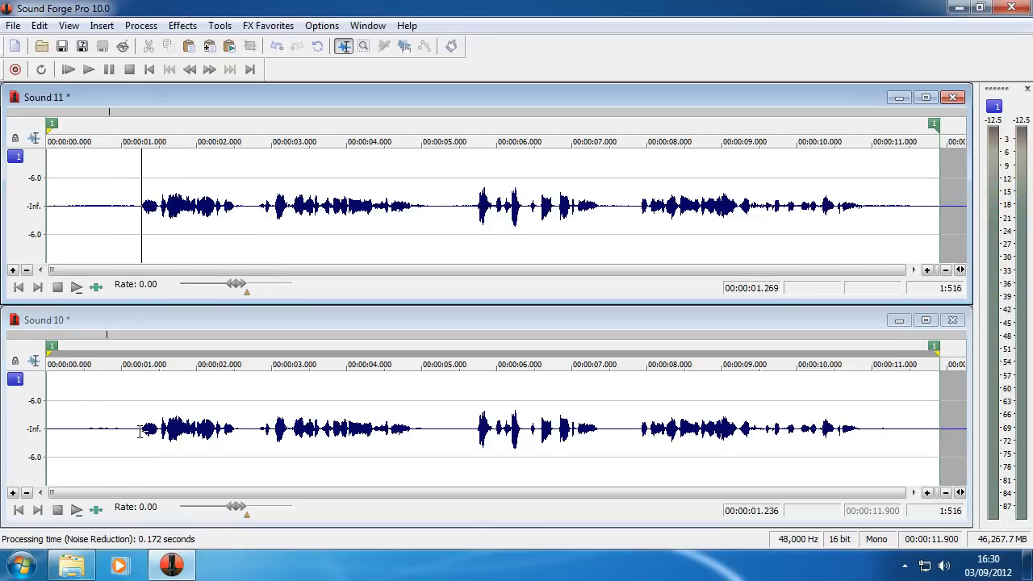
click(140, 432)
click(75, 510)
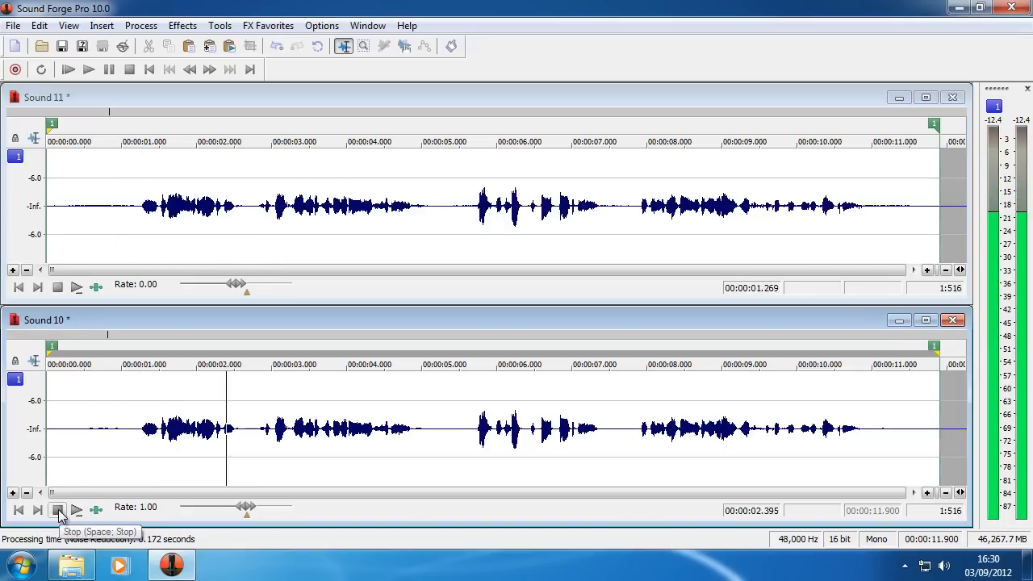
click(57, 510)
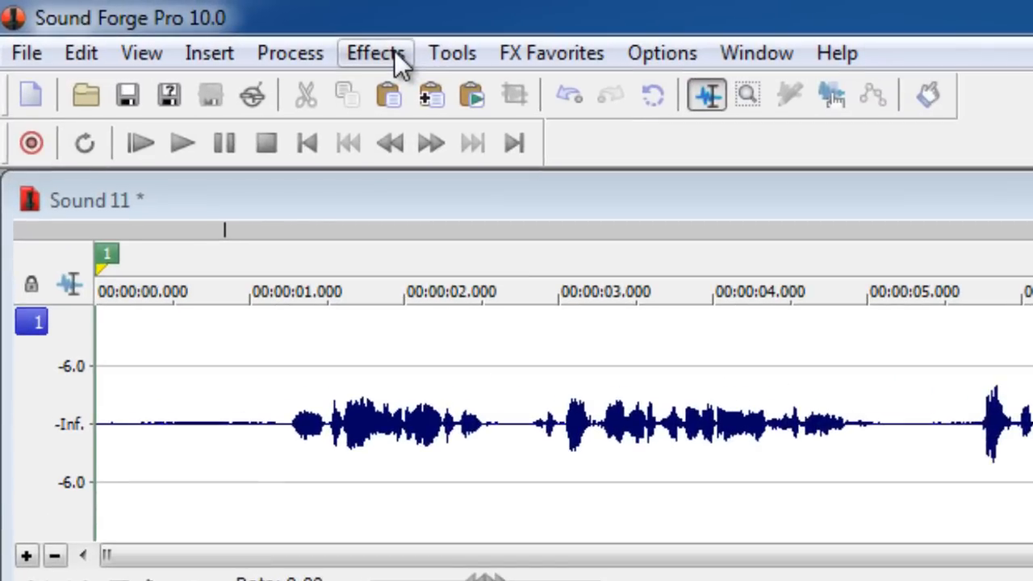
click(395, 55)
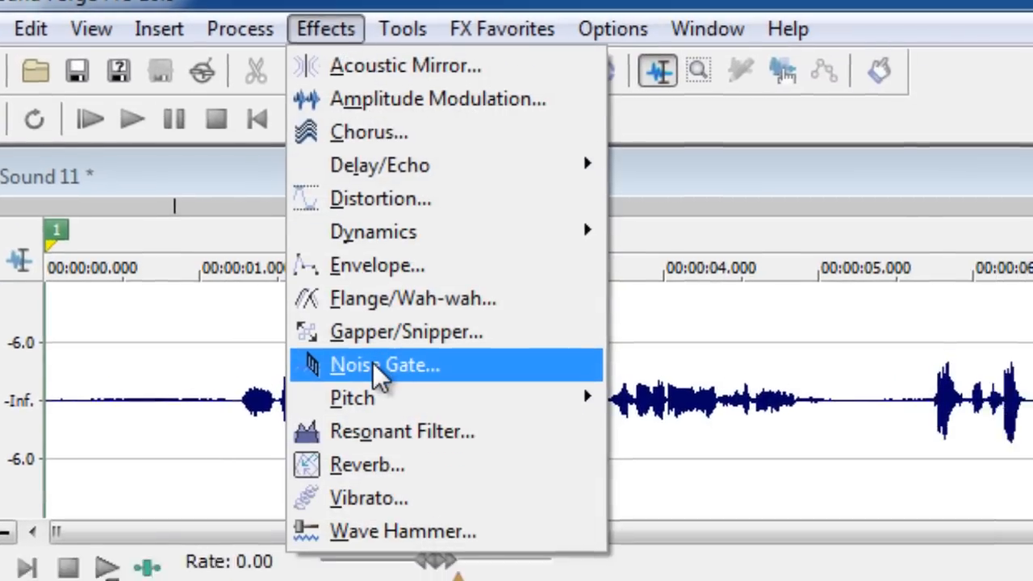
click(379, 367)
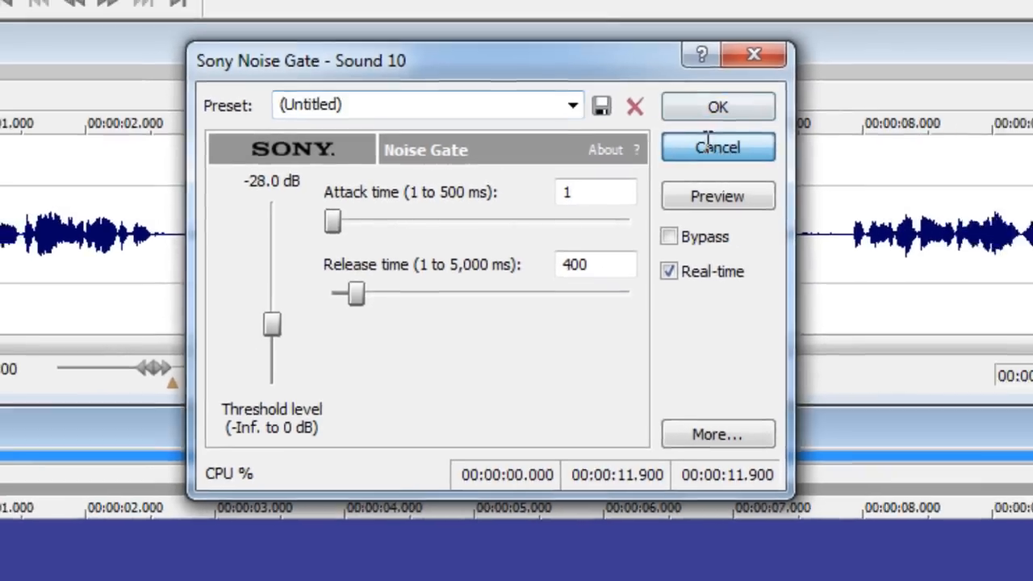
click(795, 143)
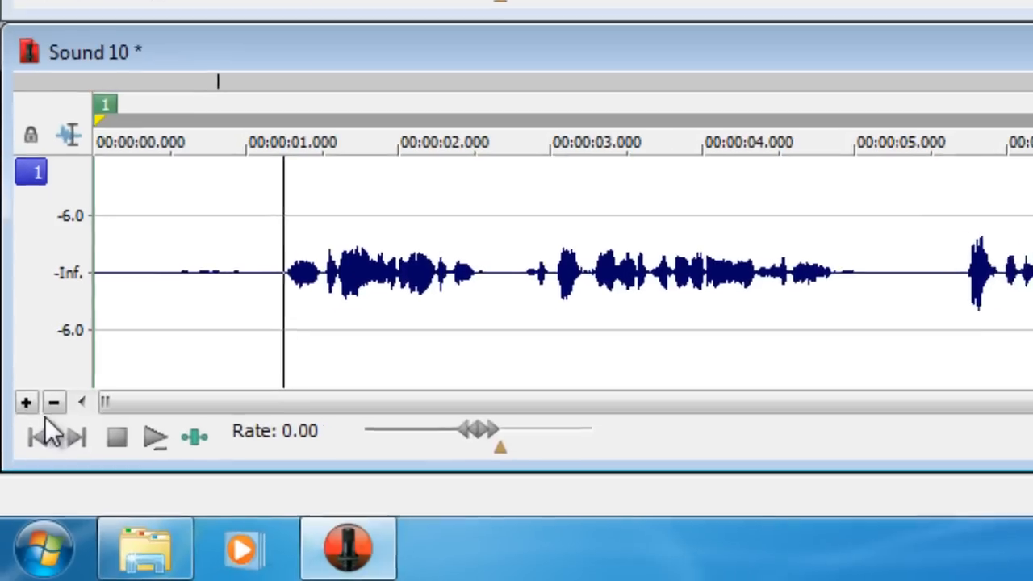
Step: Magnify Sound 10's waveform vertically and select about 0.94 s of the residual noise before the first speech for inspection
click(26, 402)
click(26, 402)
click(26, 402)
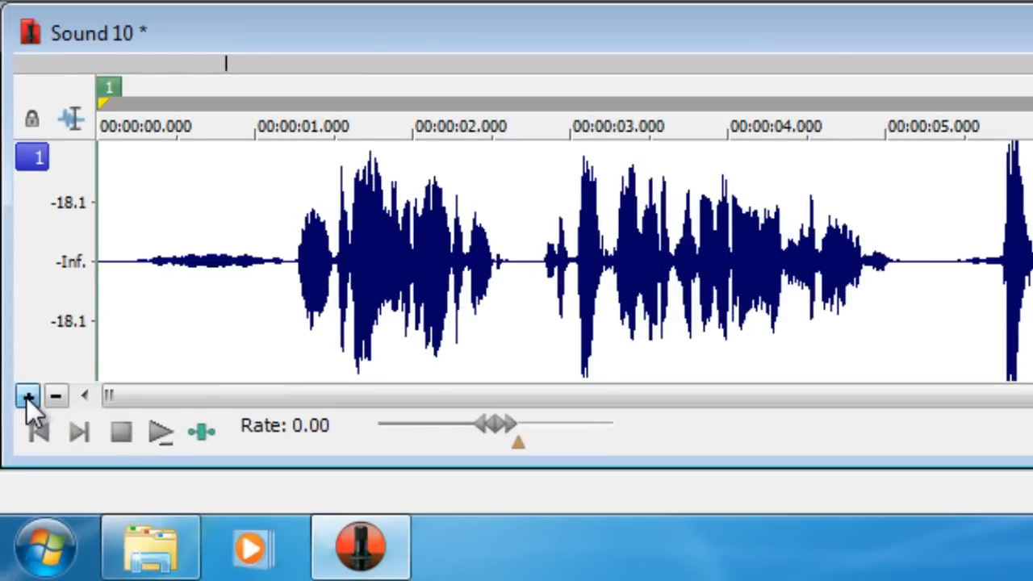
click(26, 402)
click(26, 393)
click(26, 394)
click(26, 394)
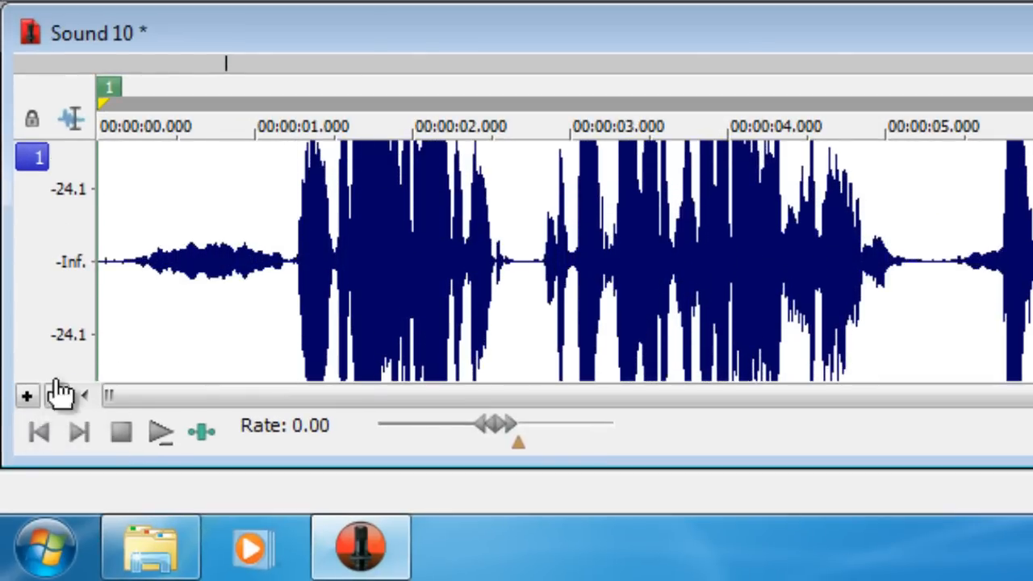
click(204, 268)
drag(269, 259, 123, 261)
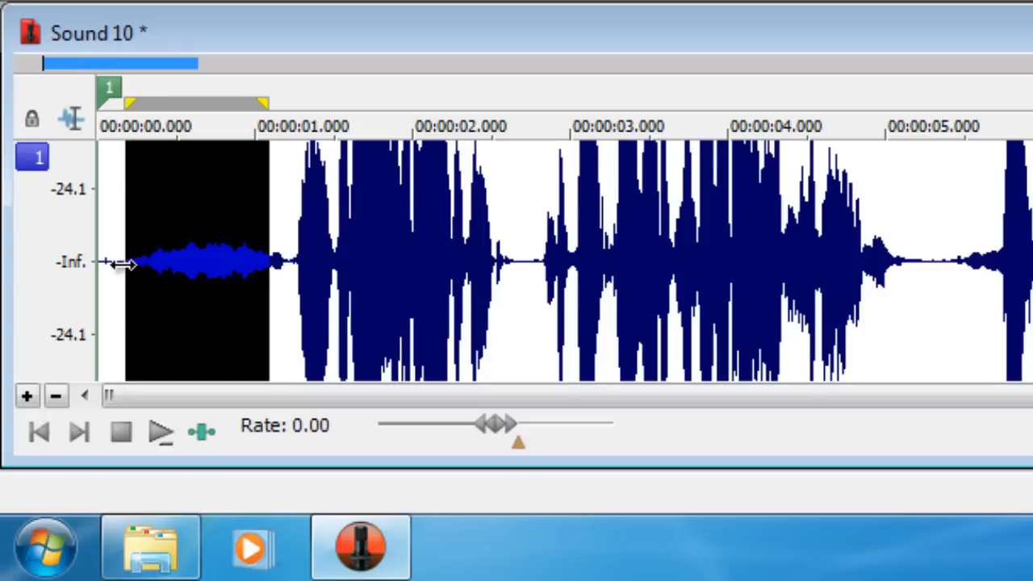
Step: Return to the start of Sound 10 and inspect the remaining low-level noise at higher vertical magnification, then restore the normal waveform height
click(40, 432)
click(25, 394)
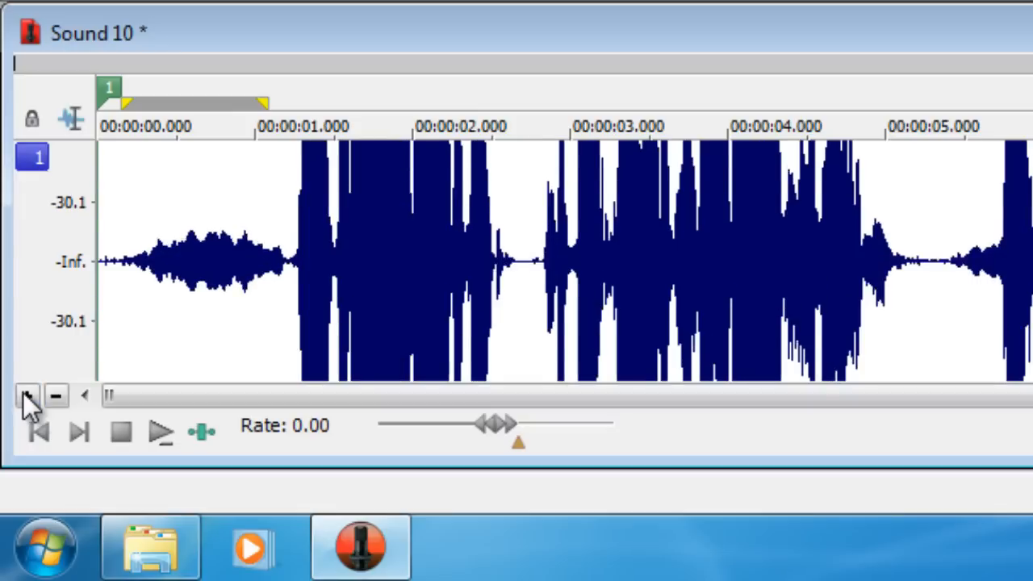
click(25, 395)
click(25, 394)
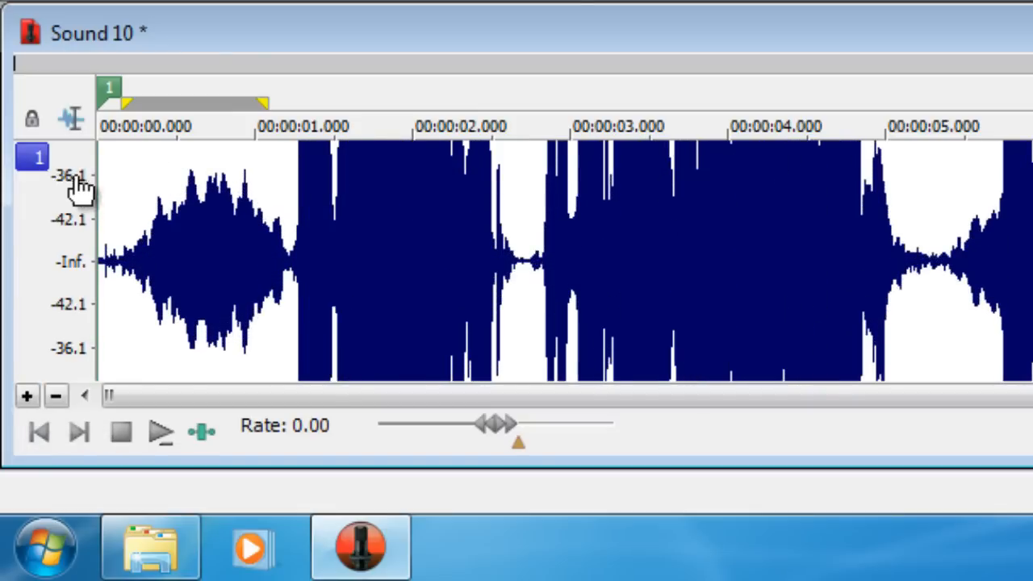
click(56, 394)
click(56, 395)
click(56, 395)
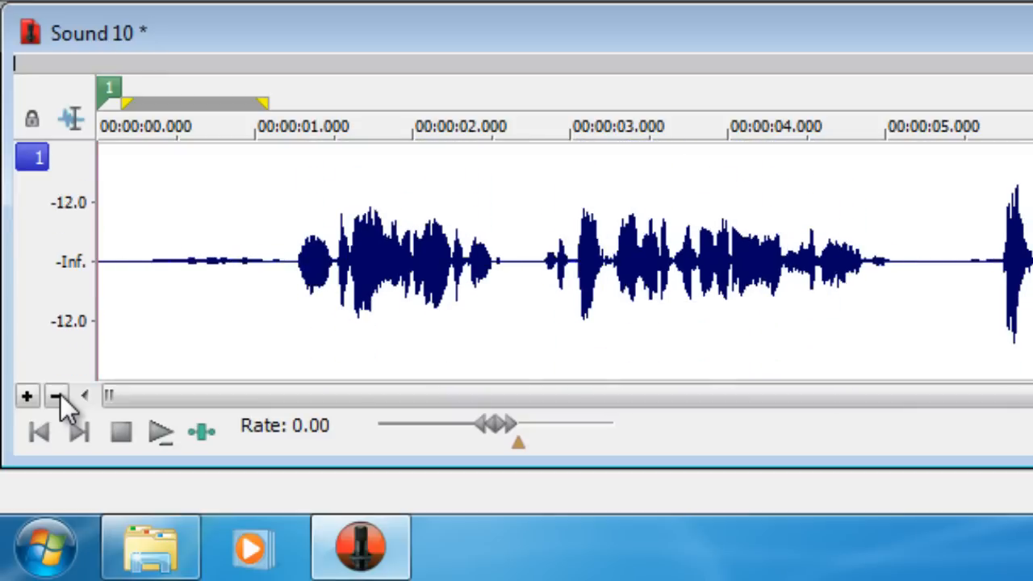
click(57, 395)
click(57, 395)
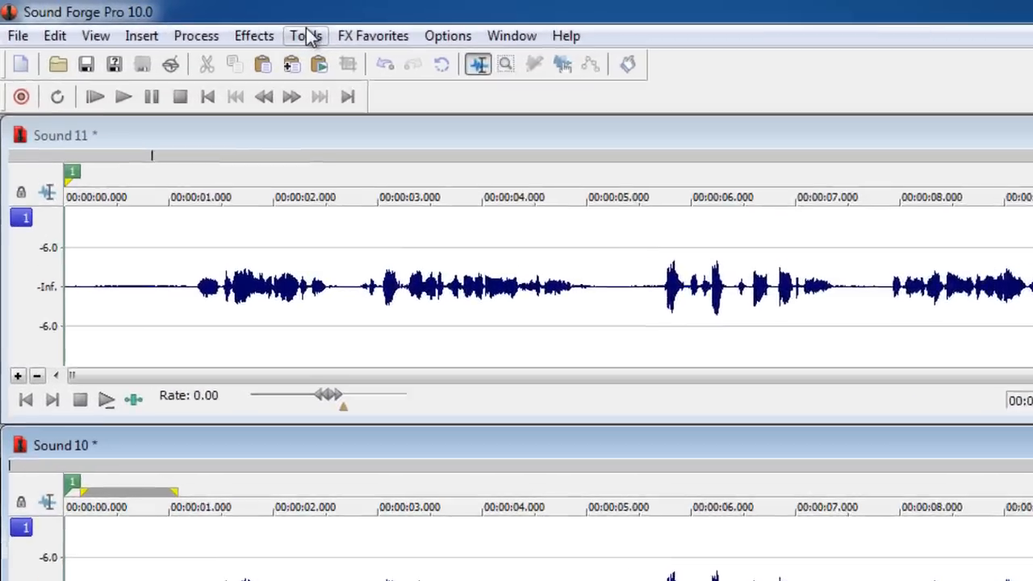
Step: Apply a Noise Gate to Sound 10 with a -28.0 dB threshold, 1 ms attack time and 400 ms release time
click(197, 25)
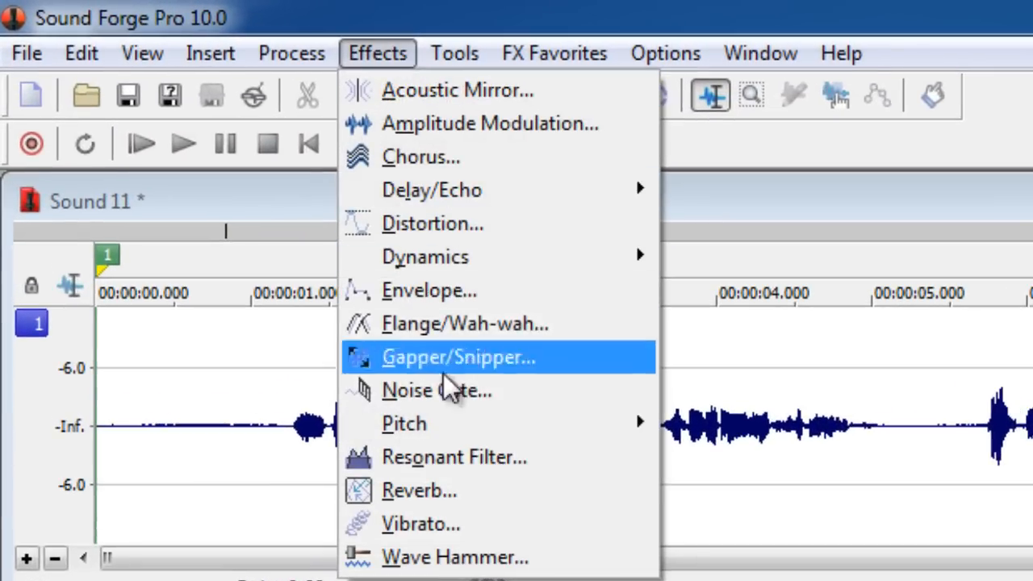
click(395, 363)
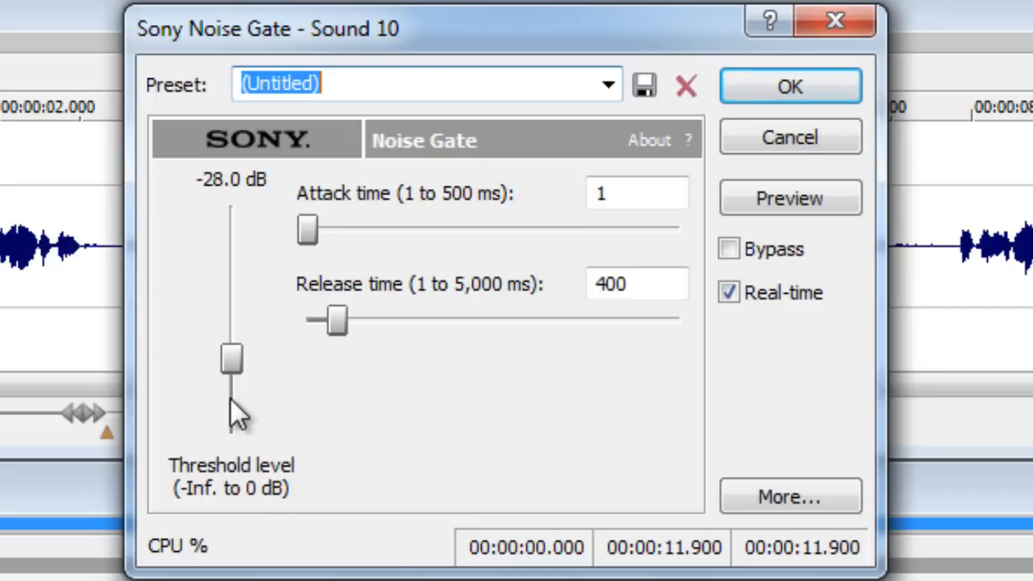
click(623, 188)
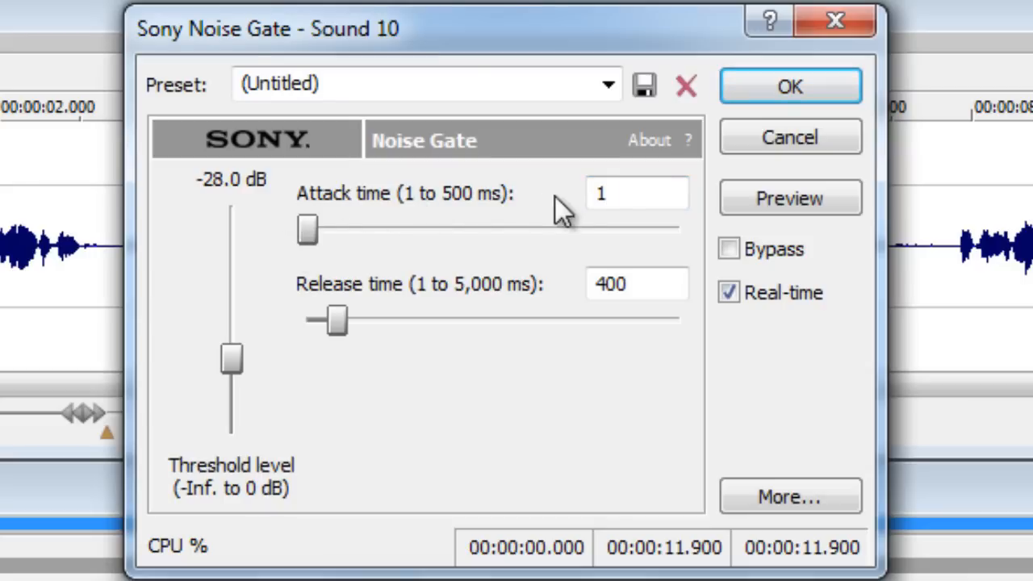
drag(620, 190, 569, 192)
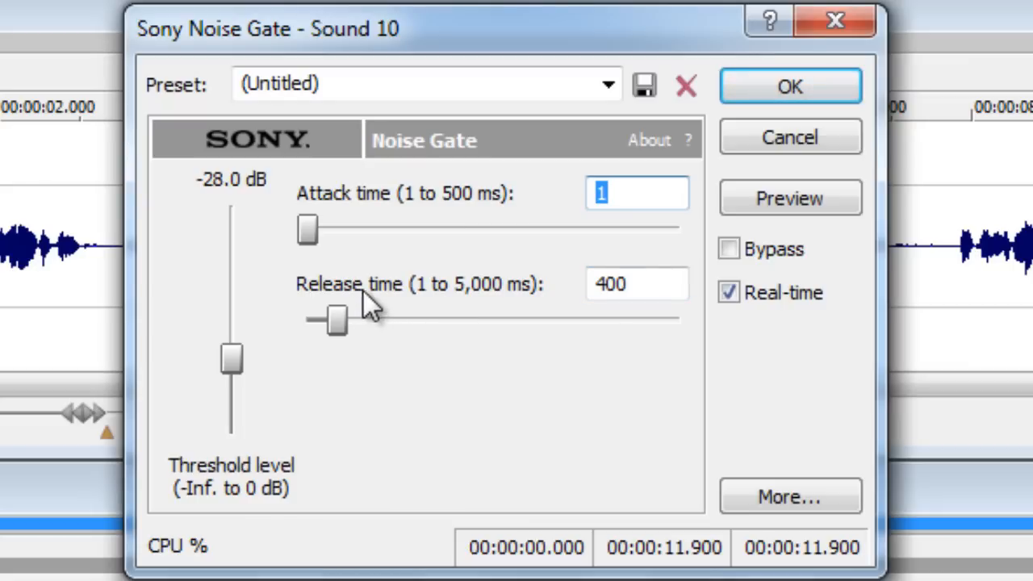
click(639, 283)
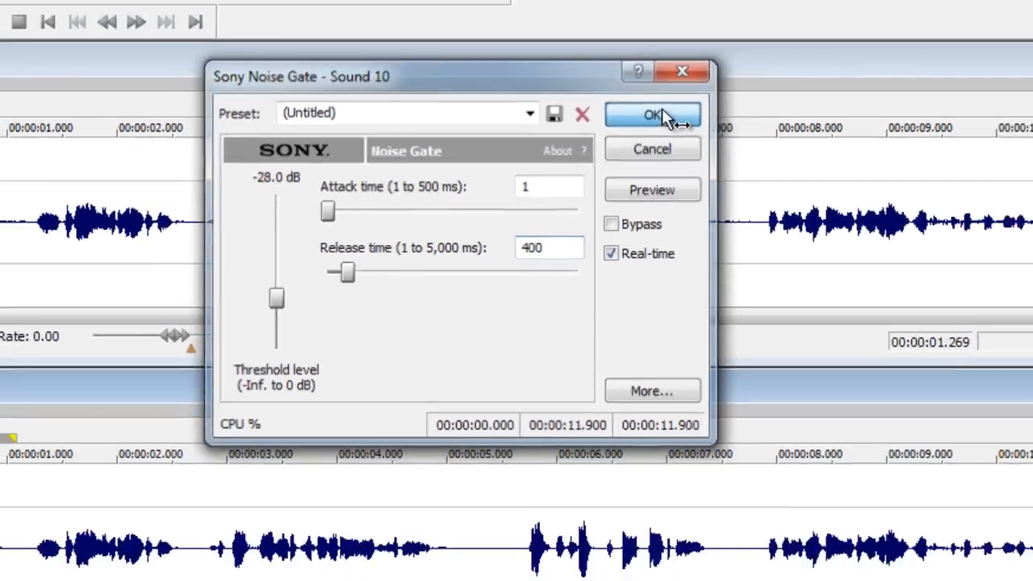
click(773, 91)
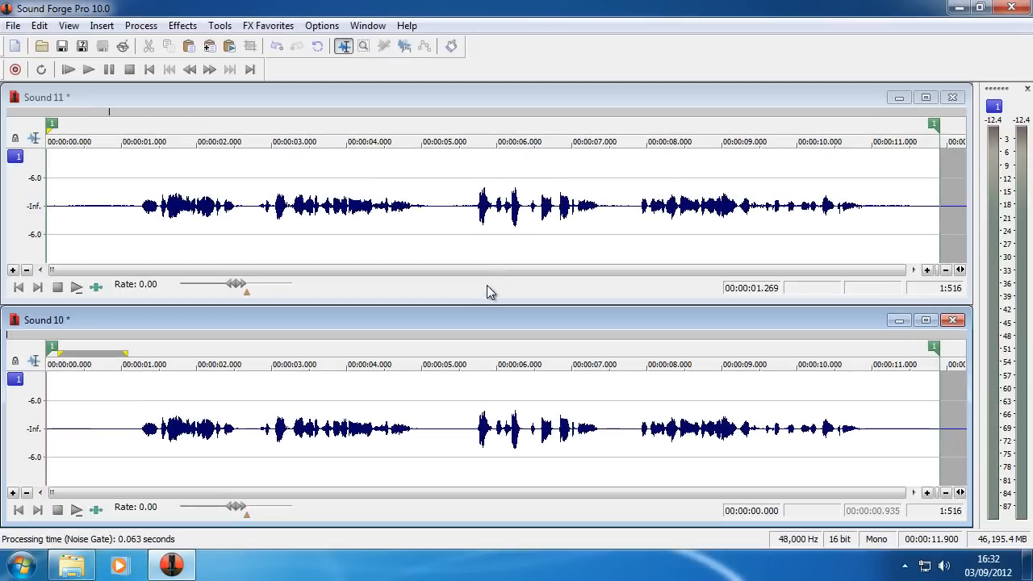
Step: Play Sound 11 and rewind it to the start, then play the gated Sound 10 to compare the two
click(76, 288)
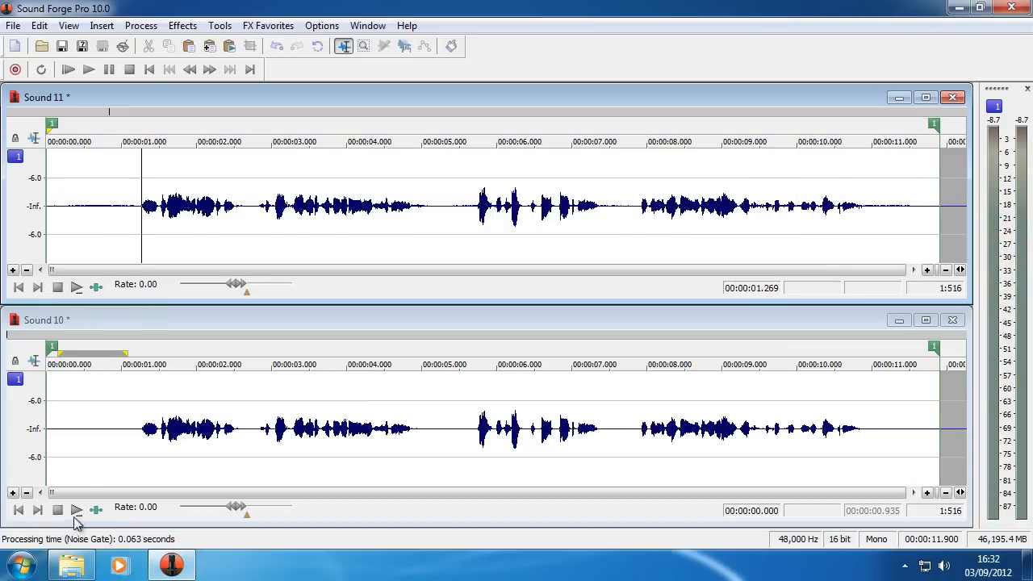
click(19, 288)
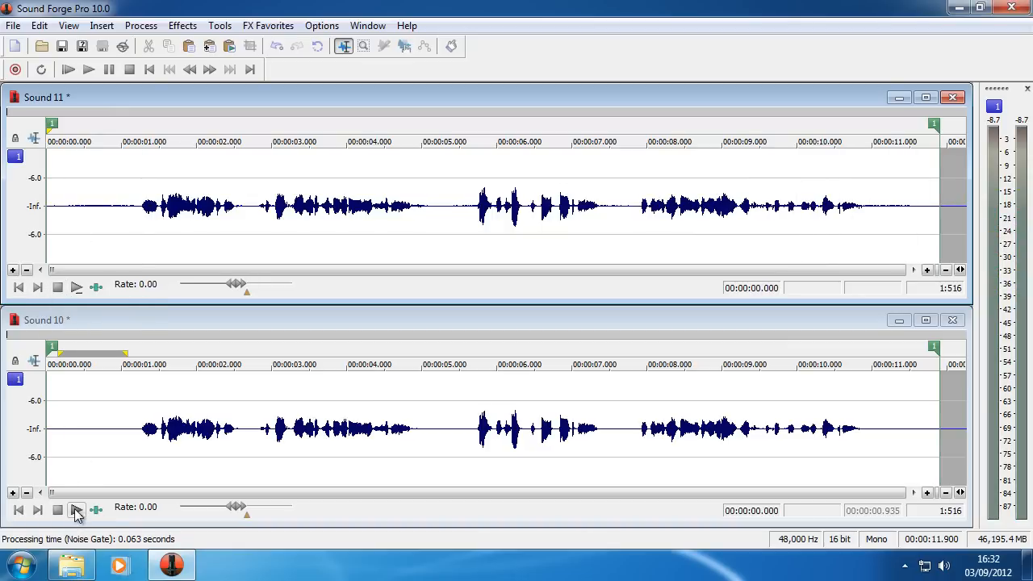
click(77, 512)
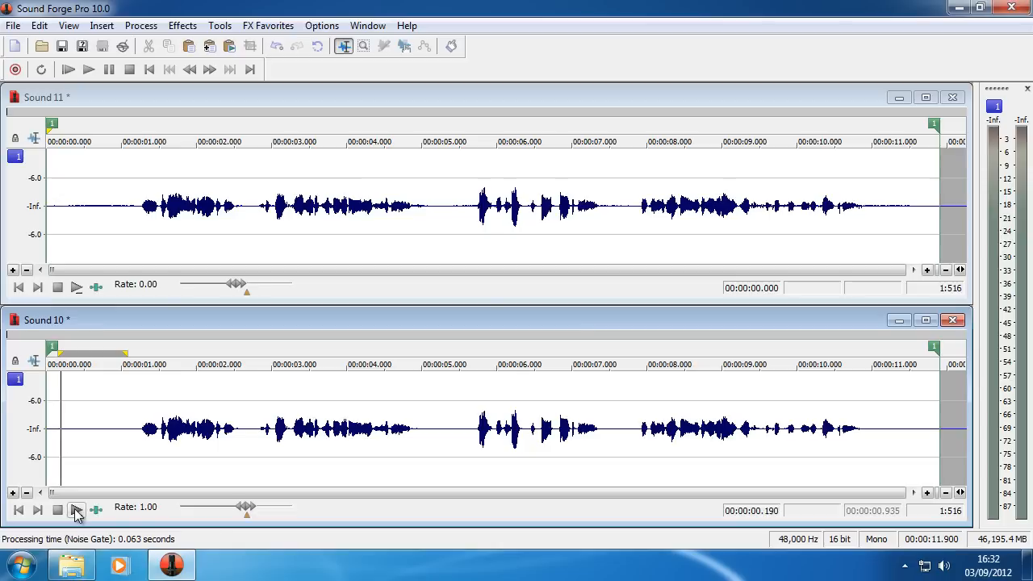